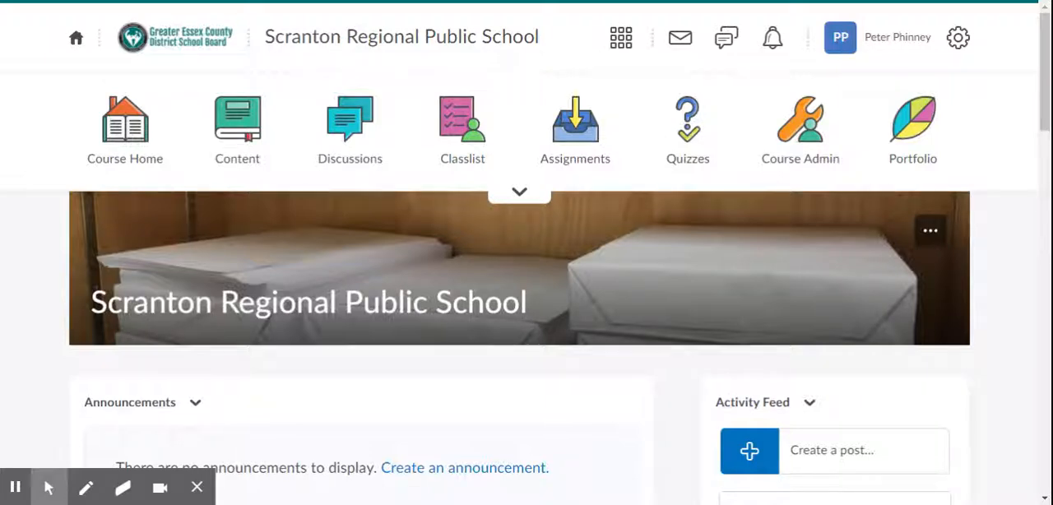
Open the Grades tool from the Course Administration page.
click(813, 167)
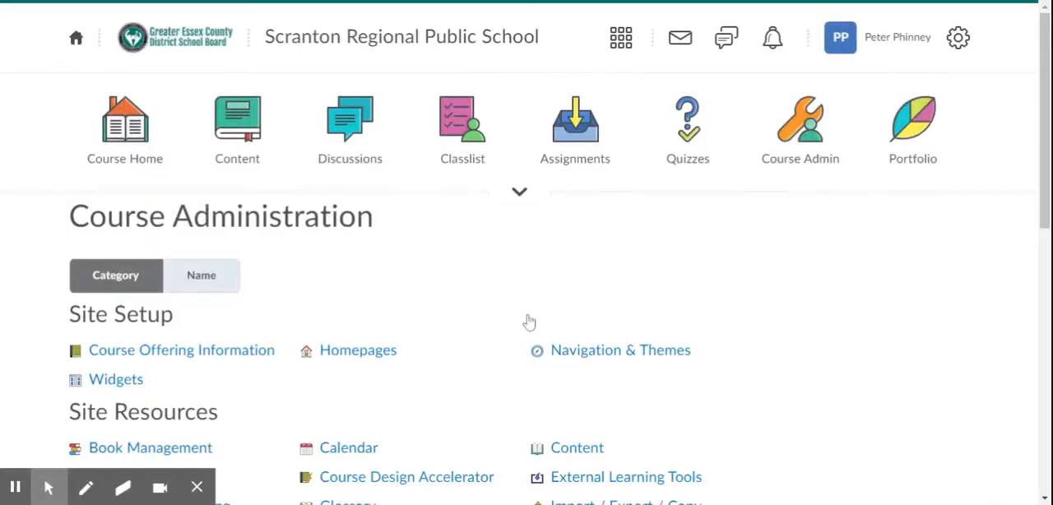
scroll(527, 322, down, 5)
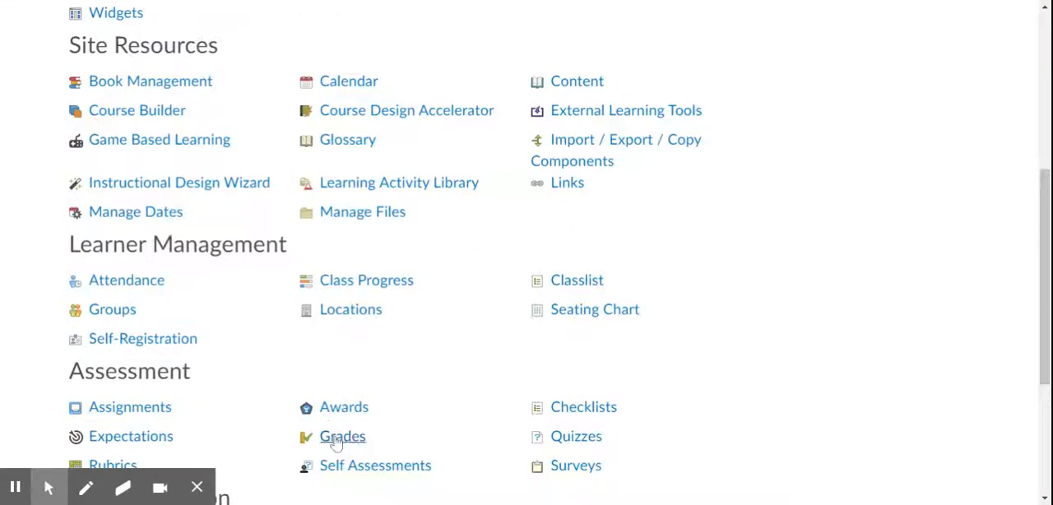
click(337, 441)
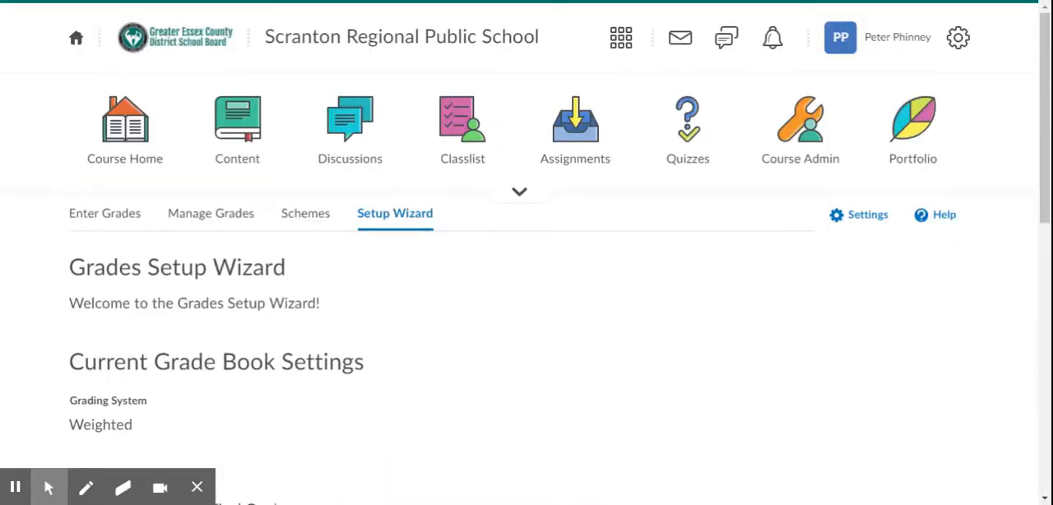
Examine the student list and the final grade columns in the Enter Grades view.
click(126, 217)
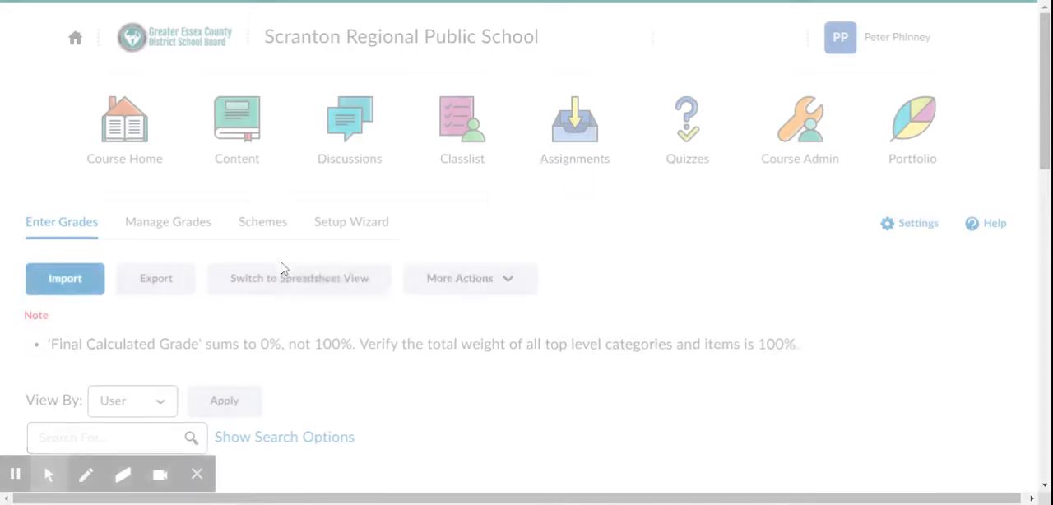
scroll(348, 404, down, 2)
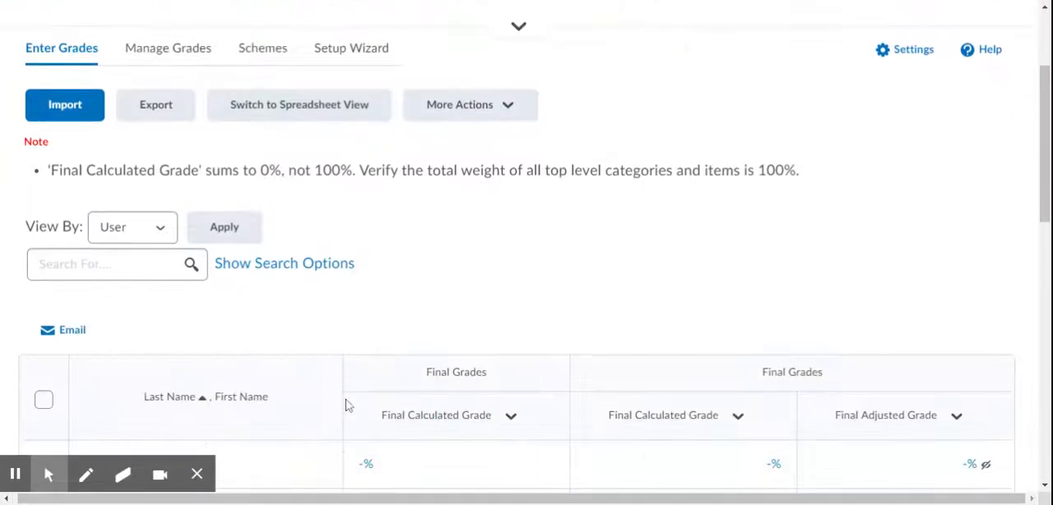
scroll(347, 404, down, 4)
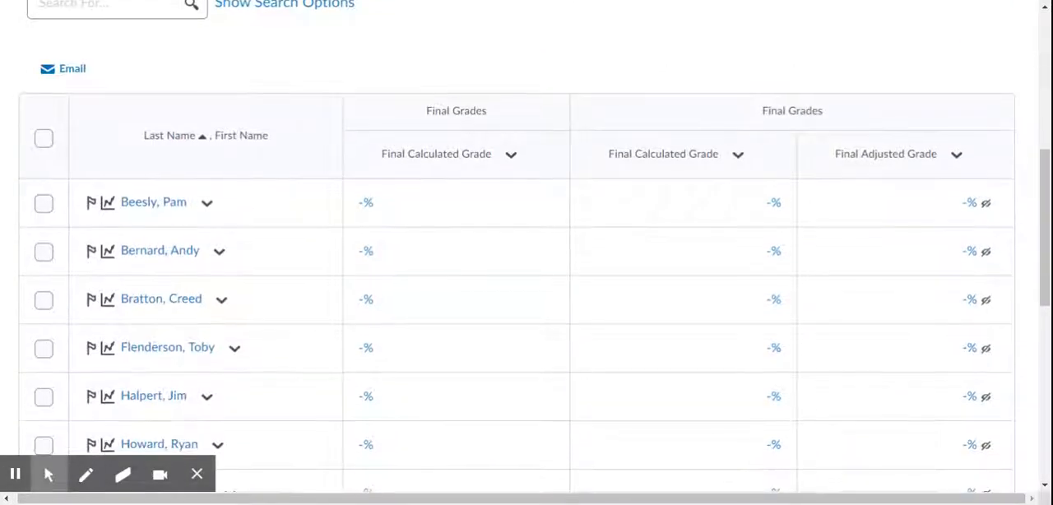
scroll(534, 243, down, 2)
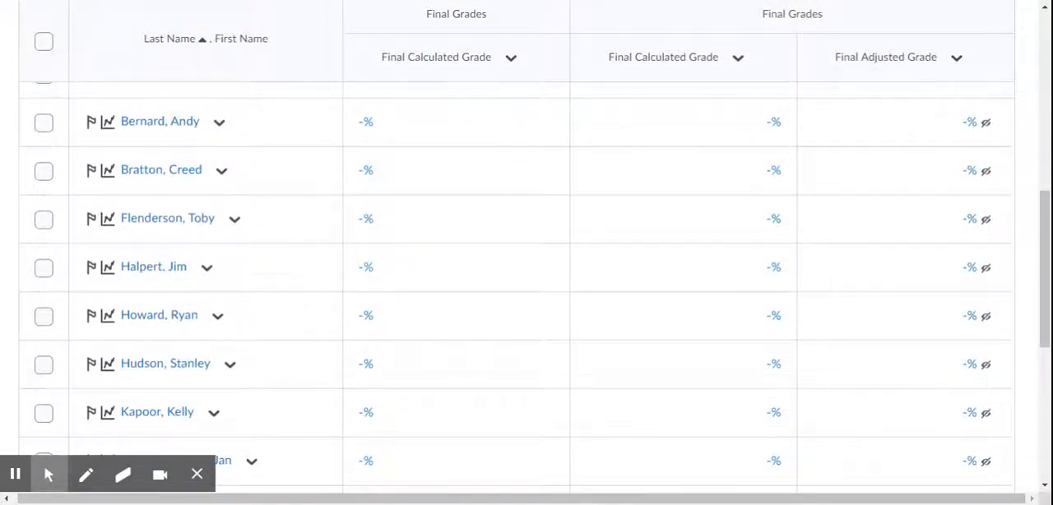
scroll(534, 288, down, 3)
scroll(534, 288, up, 8)
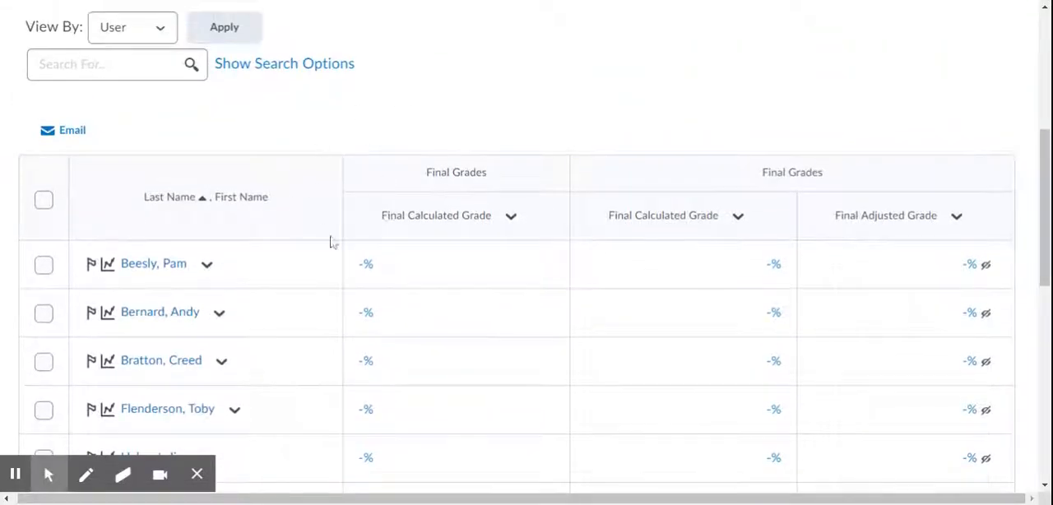
scroll(377, 210, up, 3)
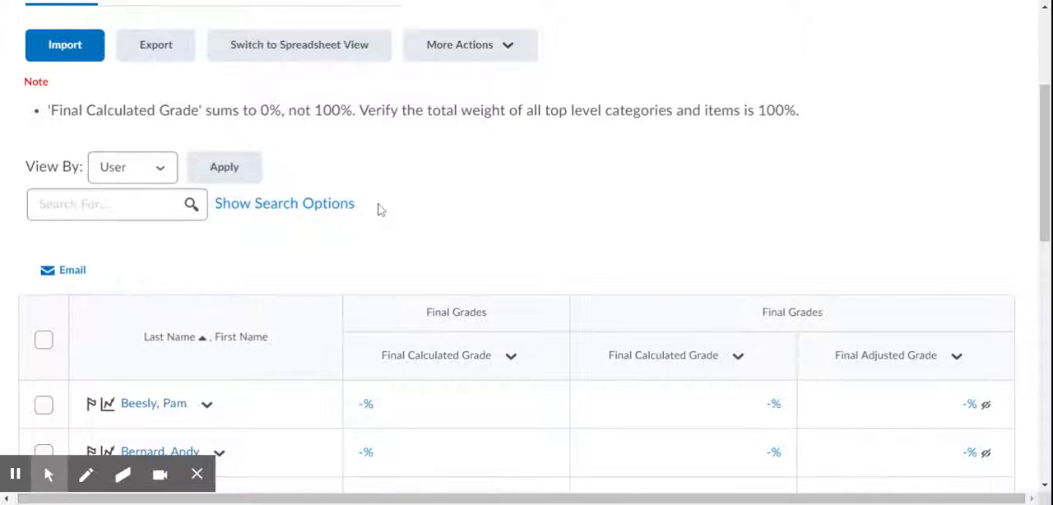
scroll(527, 247, up, 3)
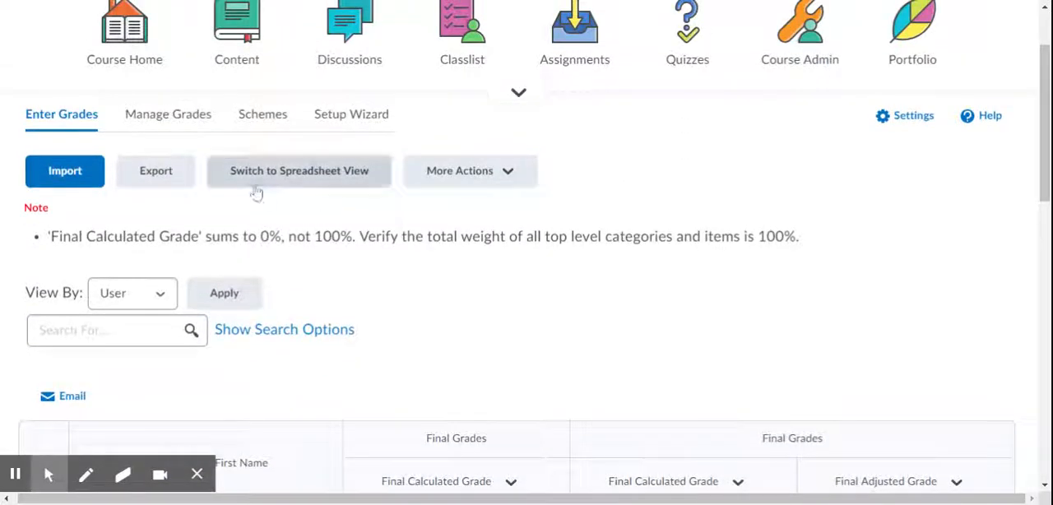
Start creating a new grade category in Manage Grades.
click(191, 116)
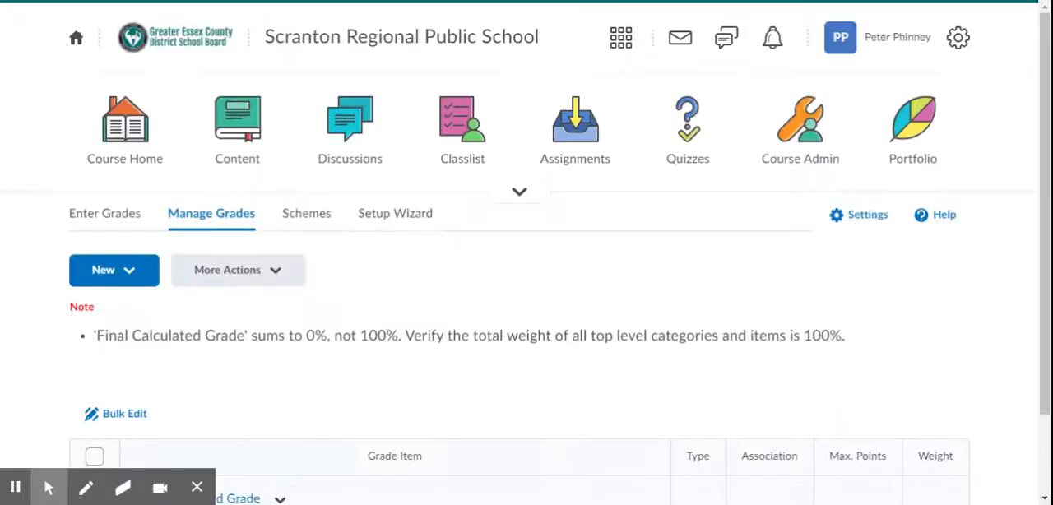
scroll(526, 288, down, 2)
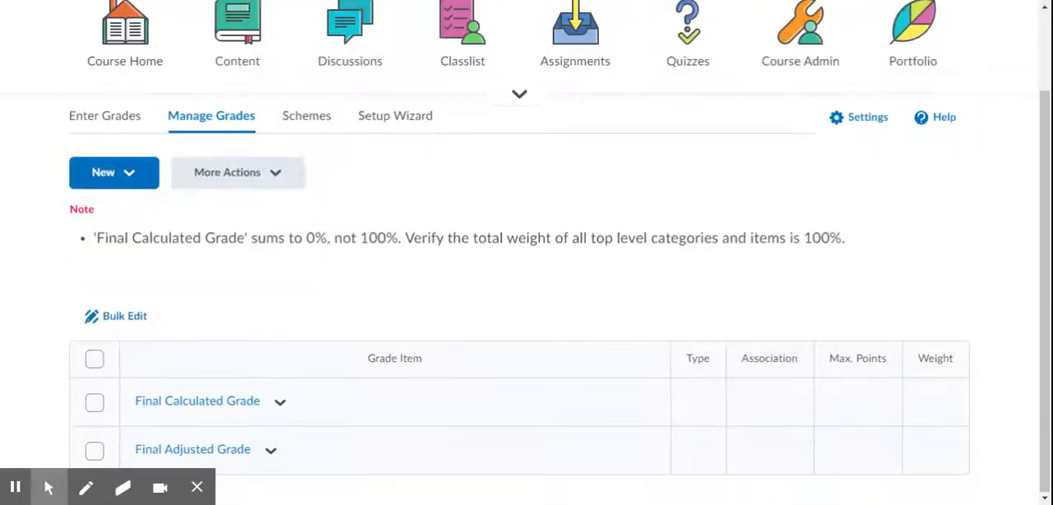
click(143, 176)
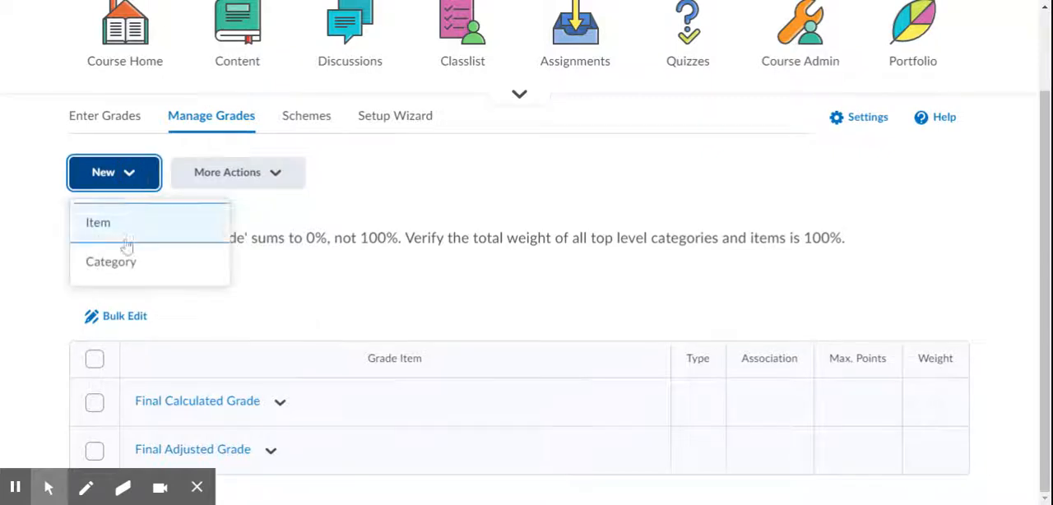
click(125, 269)
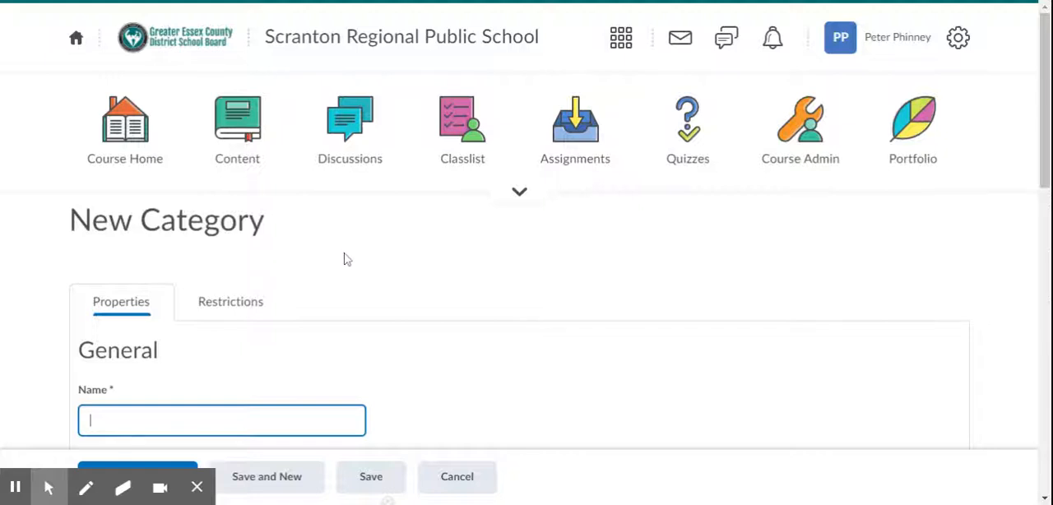
Name the new category Knowledge and give it the short name KNOW.
scroll(346, 258, down, 3)
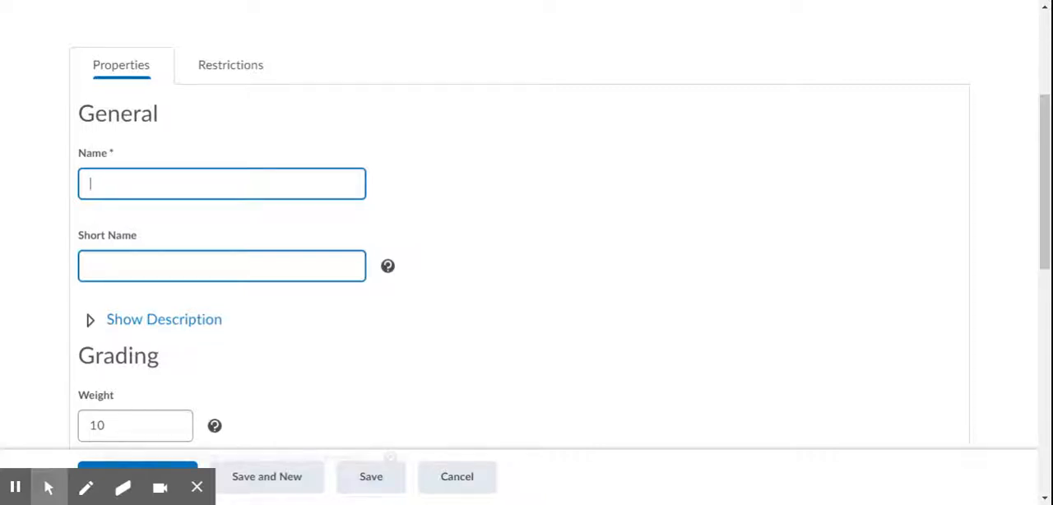
text(Knowledge)
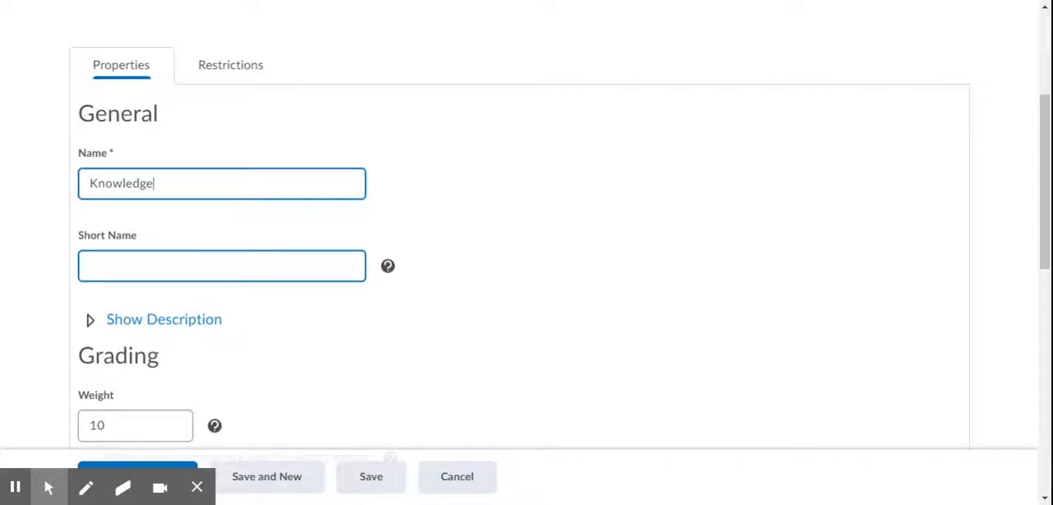
scroll(254, 203, down, 1)
key(Tab)
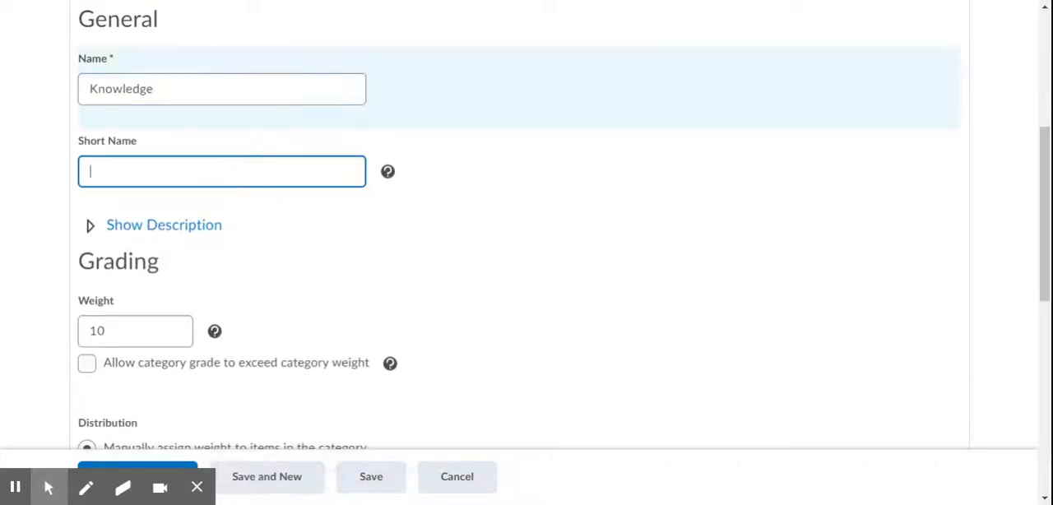
text(KNOW)
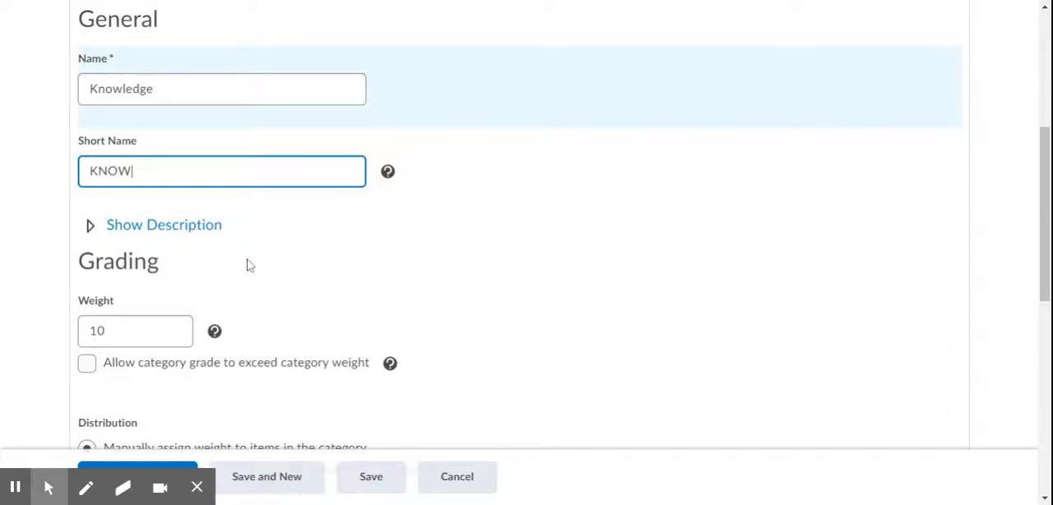
Set the Knowledge category's weight to 35.
scroll(247, 263, down, 1)
scroll(248, 264, down, 1)
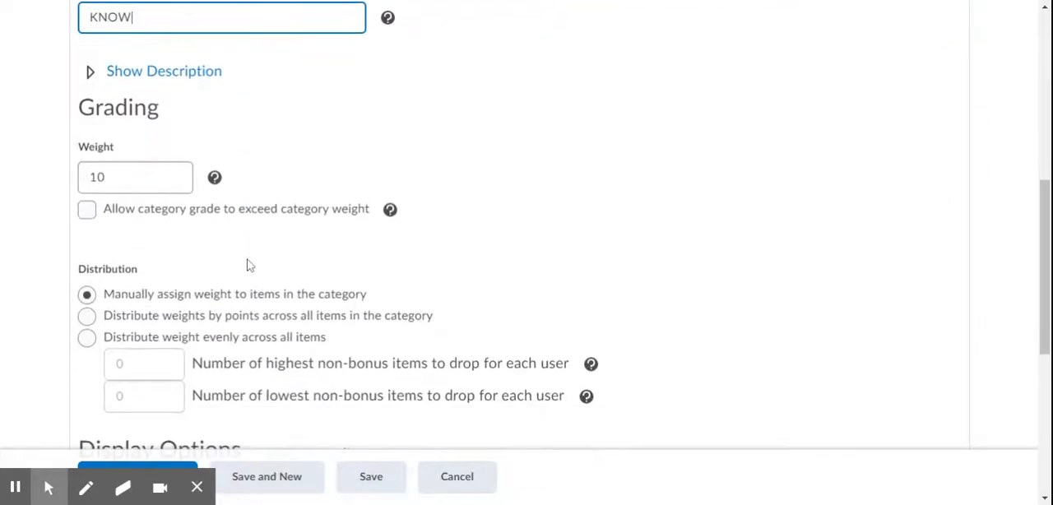
click(167, 179)
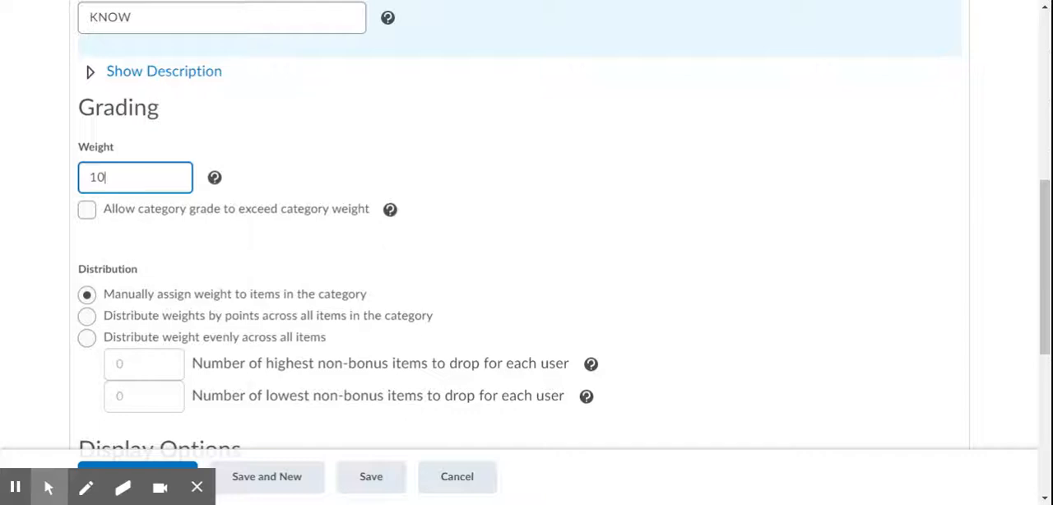
key(BackSpace)
key(BackSpace)
text(35)
Set the category's distribution to distribute weights by points across all items in the category.
scroll(564, 231, down, 1)
scroll(527, 247, down, 1)
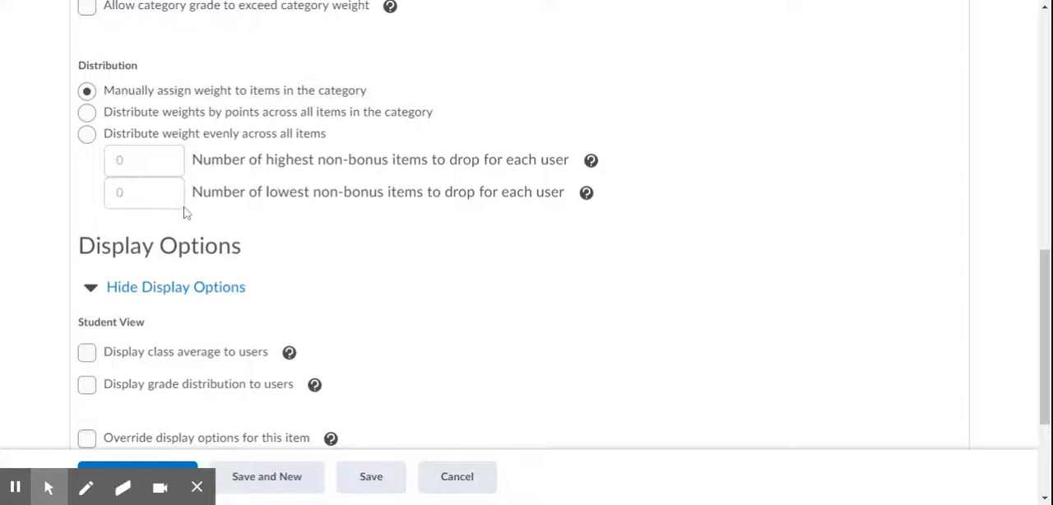
click(87, 112)
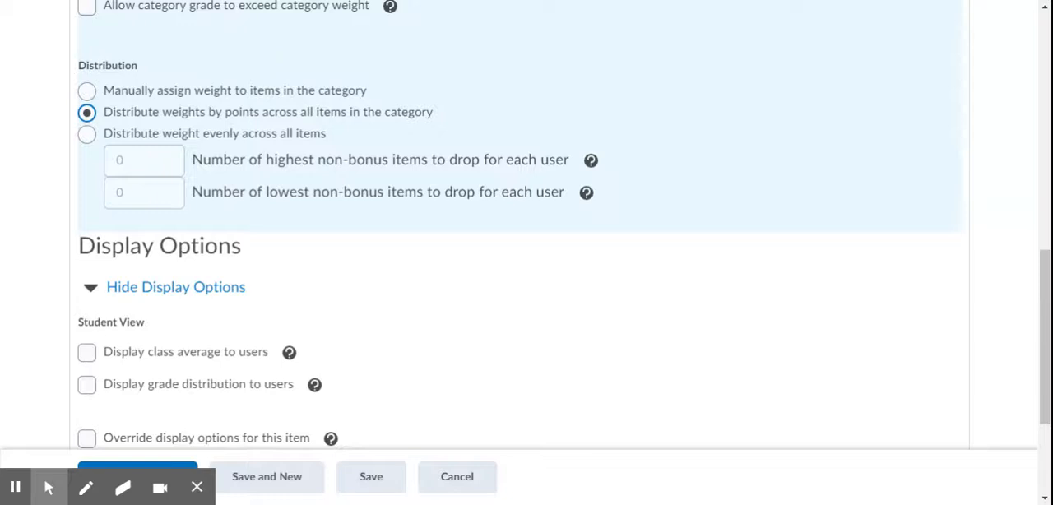
Try overriding the display options for the Knowledge category, and turn the override back off.
scroll(230, 173, down, 1)
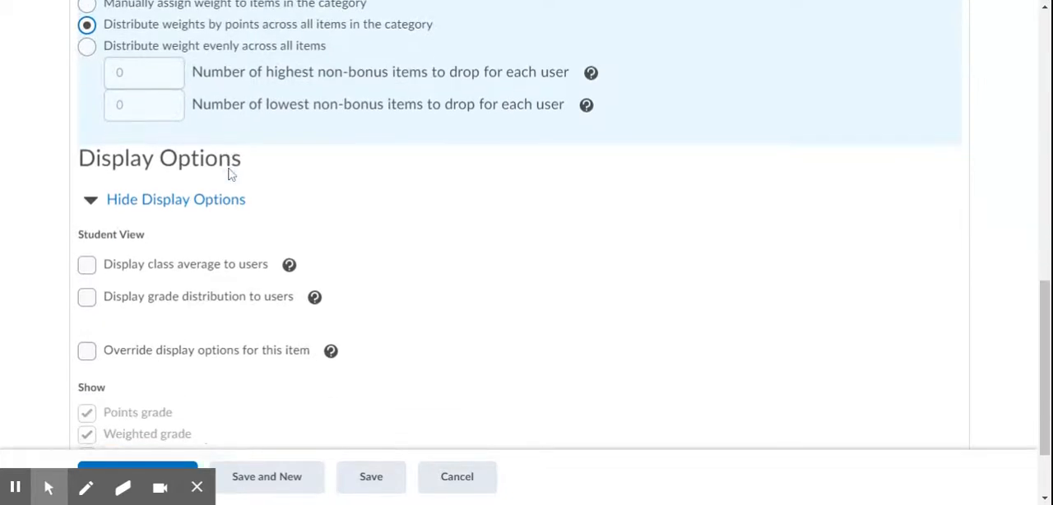
scroll(231, 173, down, 2)
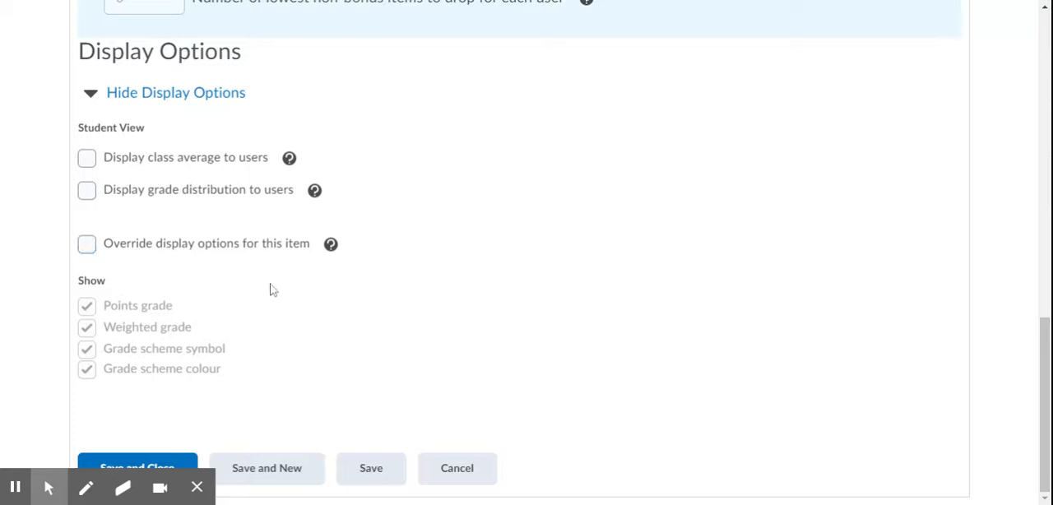
click(87, 244)
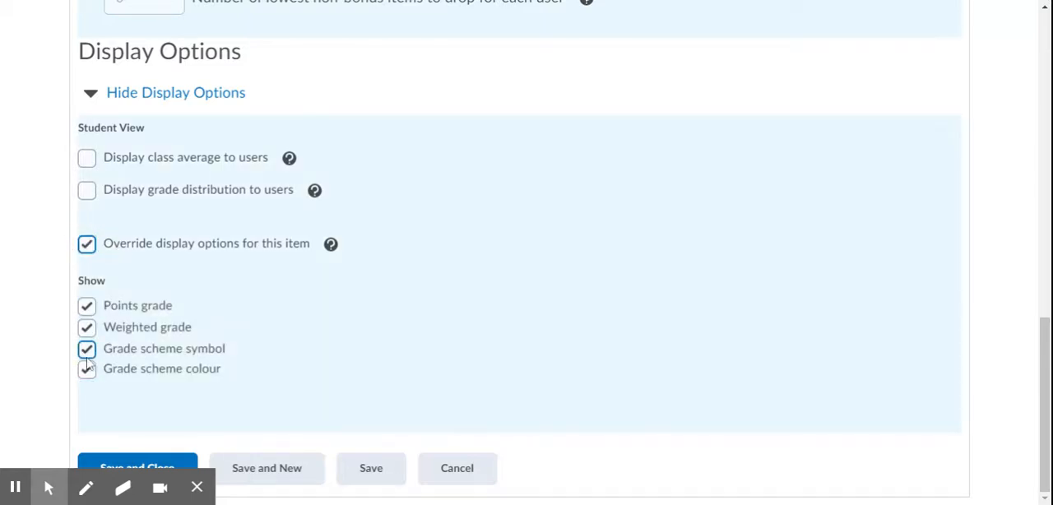
click(87, 247)
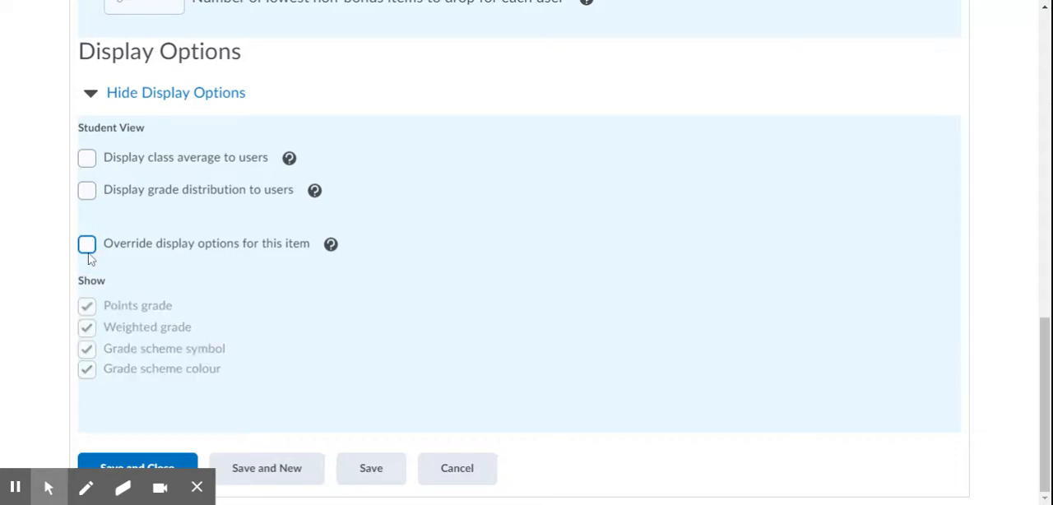
Save and close the Knowledge category and check its entry in the grade item list.
click(178, 463)
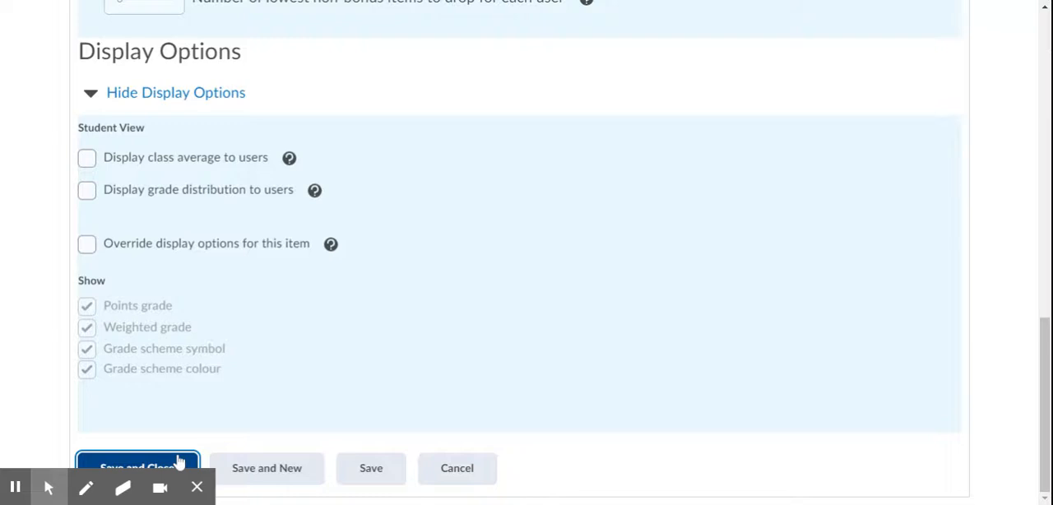
scroll(519, 252, down, 2)
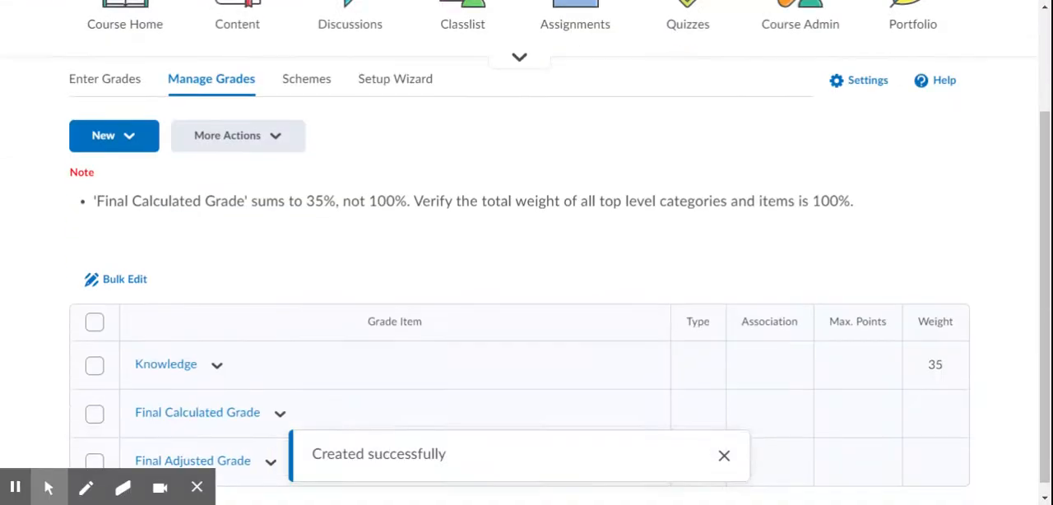
scroll(519, 253, down, 1)
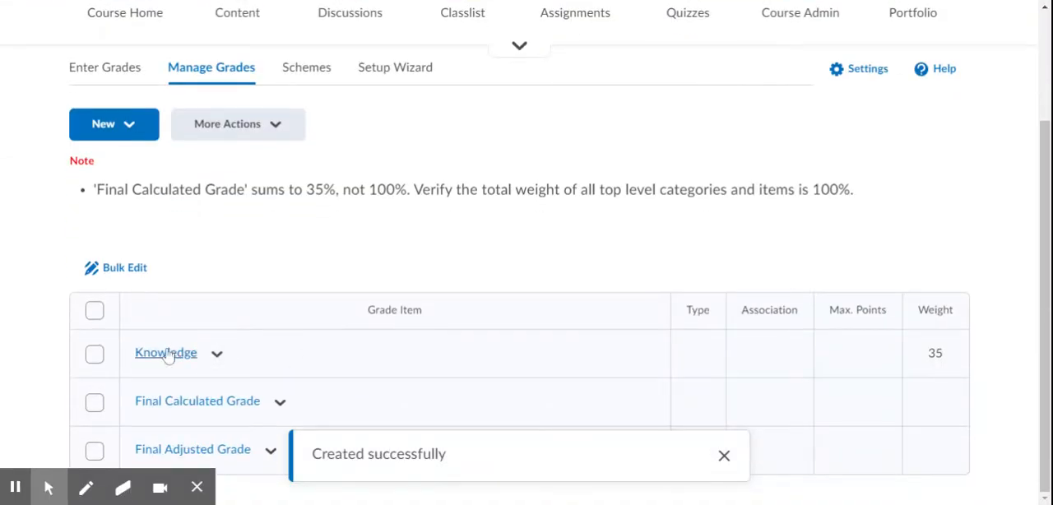